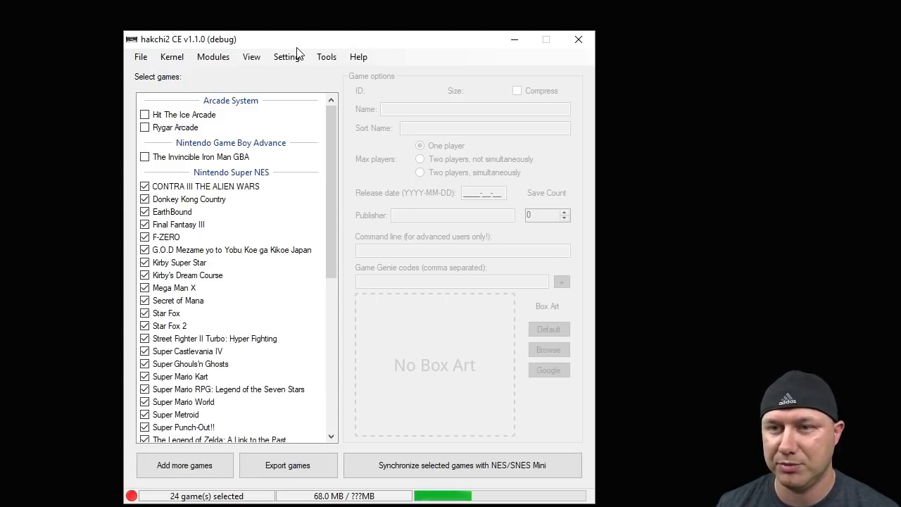
# Open Install extra modules and drag options_deluxe_v1_1_0.hmod into the module list
pyautogui.click(220, 61)
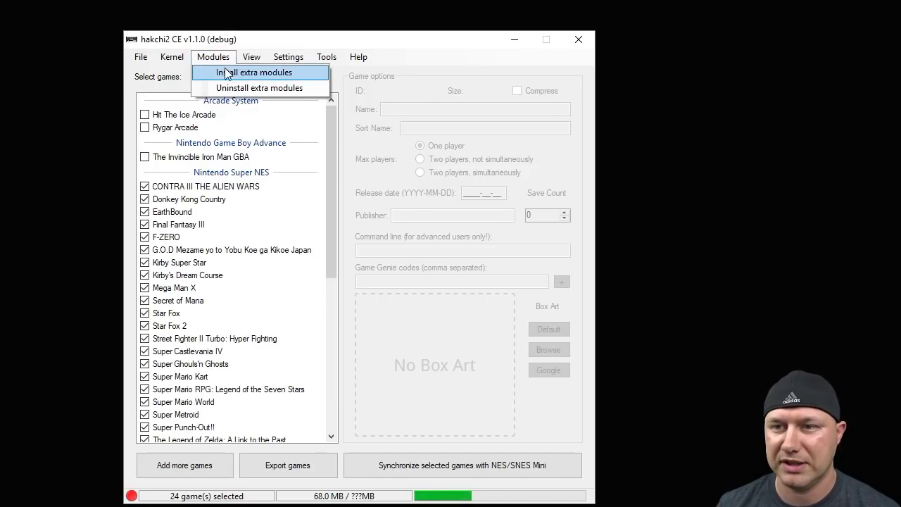
pyautogui.click(227, 72)
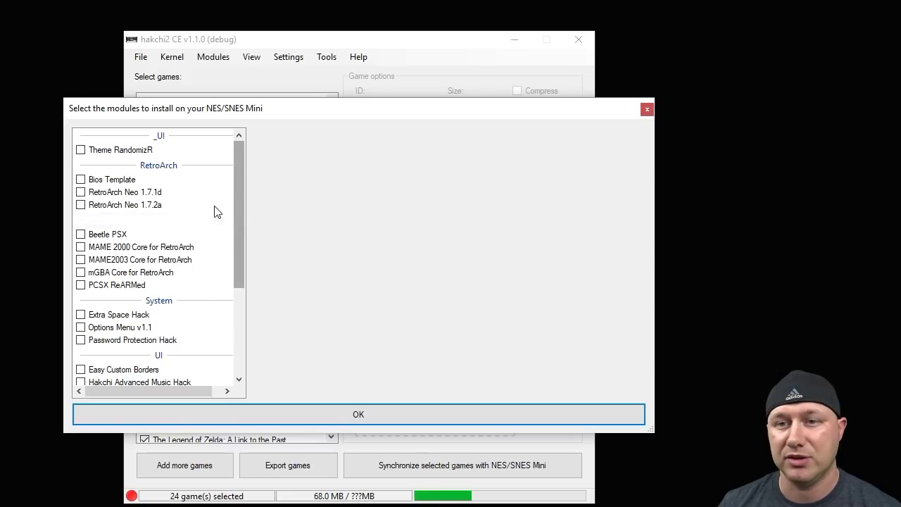
pyautogui.hotkey('alt', 'Tab')
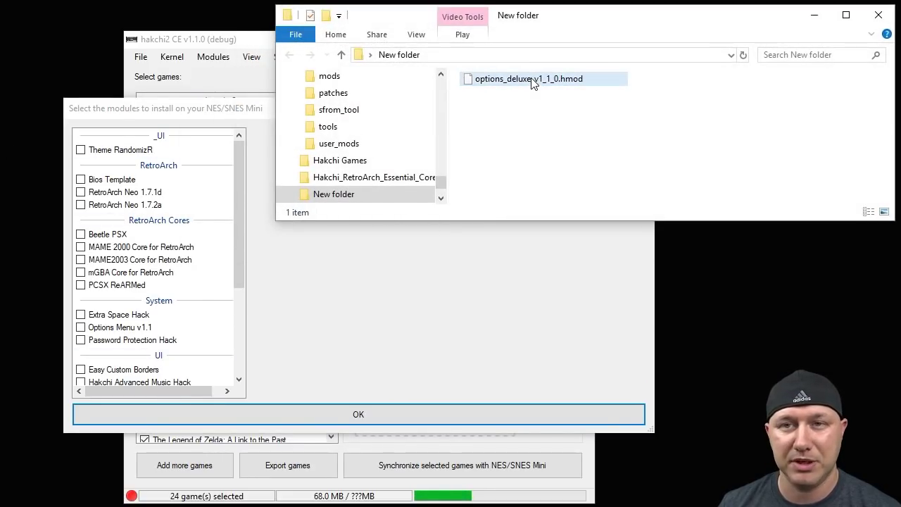
pyautogui.click(533, 83)
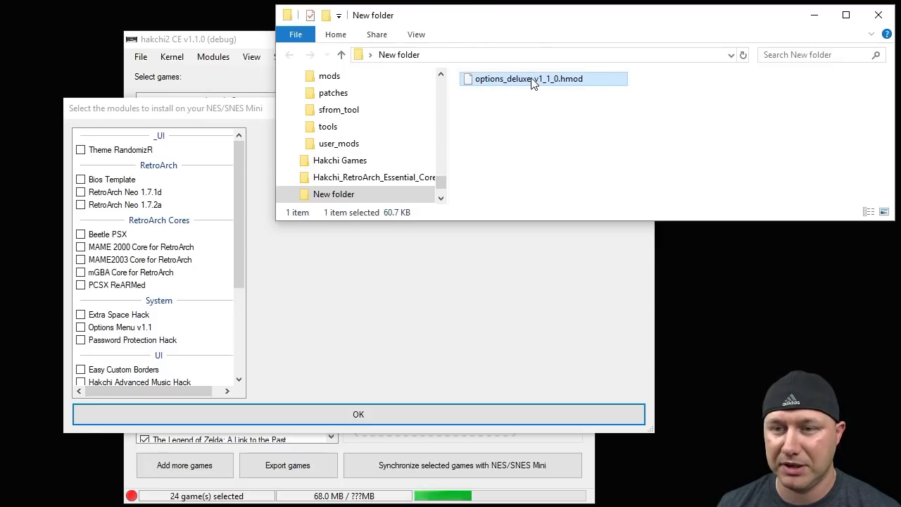
pyautogui.moveTo(533, 83)
pyautogui.mouseDown()
pyautogui.moveTo(171, 288)
pyautogui.moveTo(169, 302)
pyautogui.moveTo(169, 292)
pyautogui.moveTo(535, 93)
pyautogui.mouseUp()
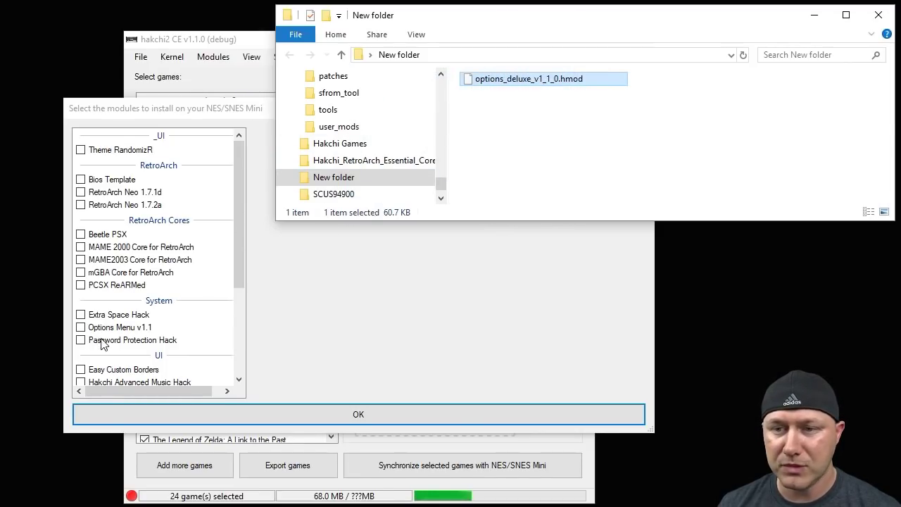
# Tick Options Menu v1.1, read through its description, and confirm the module dialog with OK
pyautogui.click(814, 16)
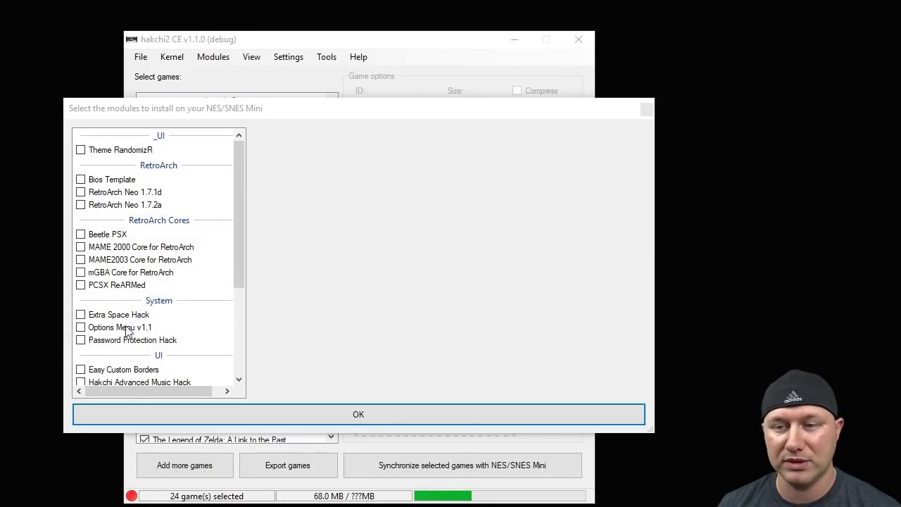
pyautogui.click(81, 327)
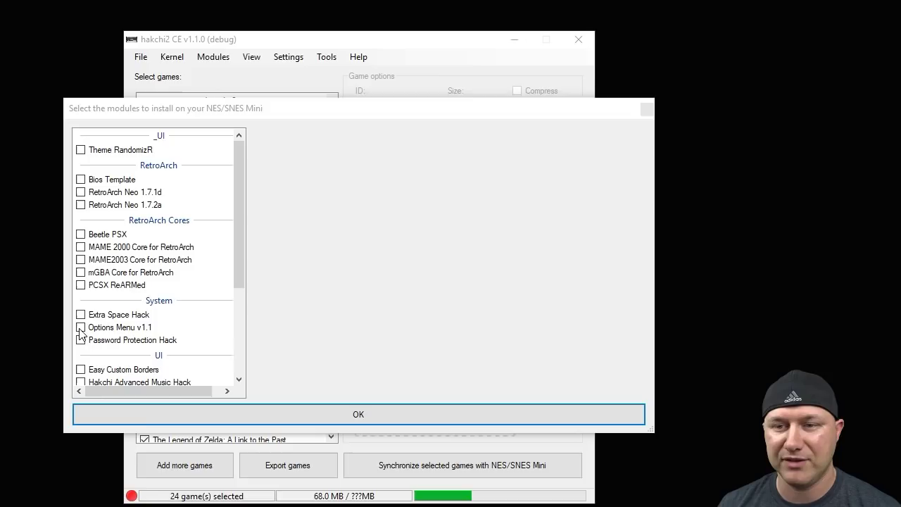
pyautogui.click(124, 326)
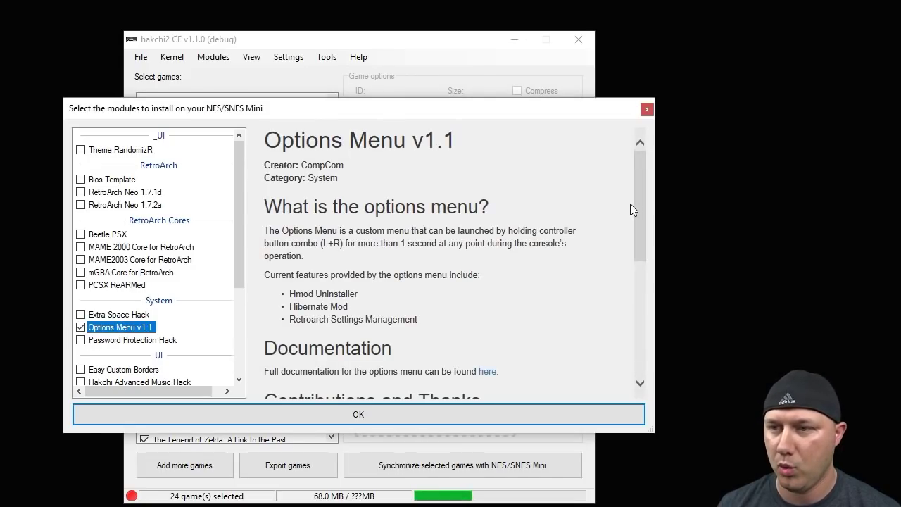
pyautogui.moveTo(639, 198); pyautogui.dragTo(640, 229)
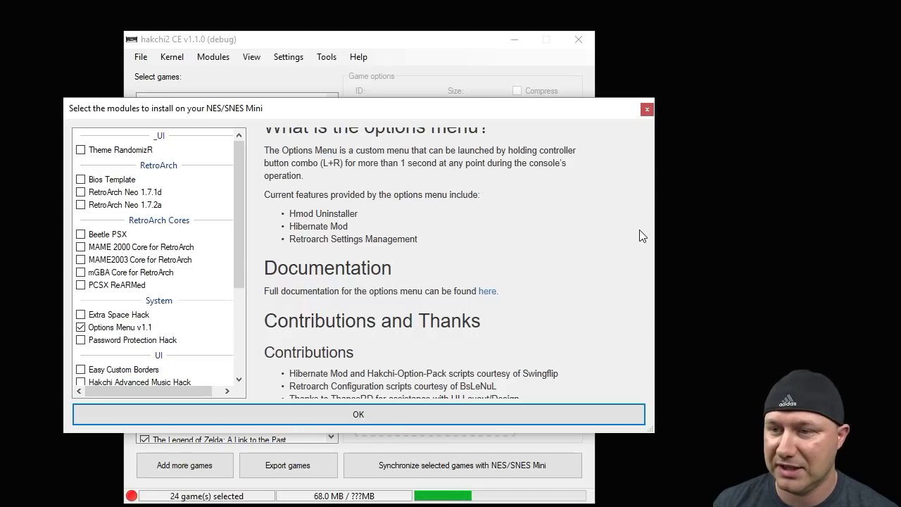
pyautogui.scroll(-1, 640, 229)
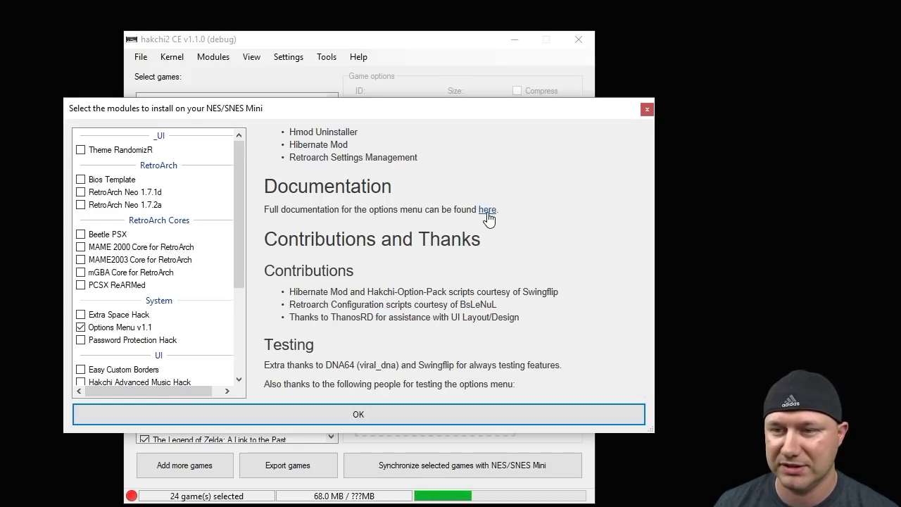
pyautogui.scroll(-2, 527, 251)
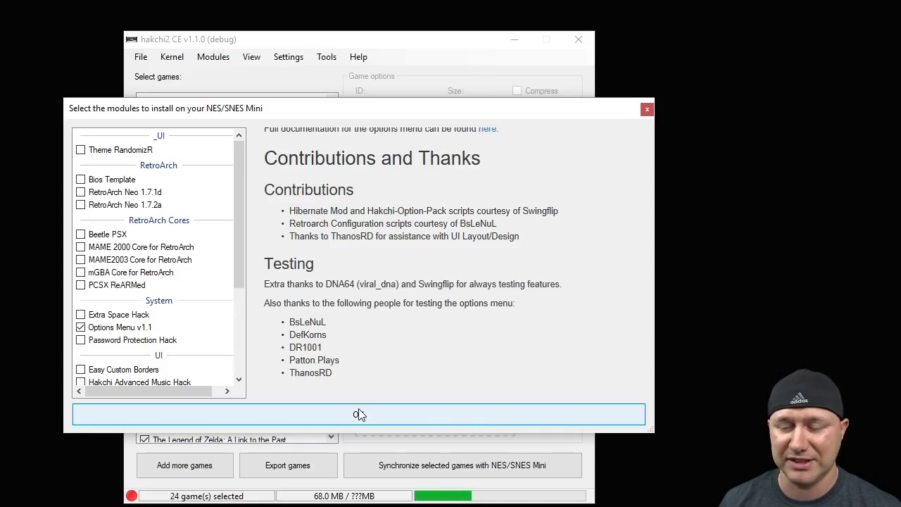
pyautogui.click(646, 109)
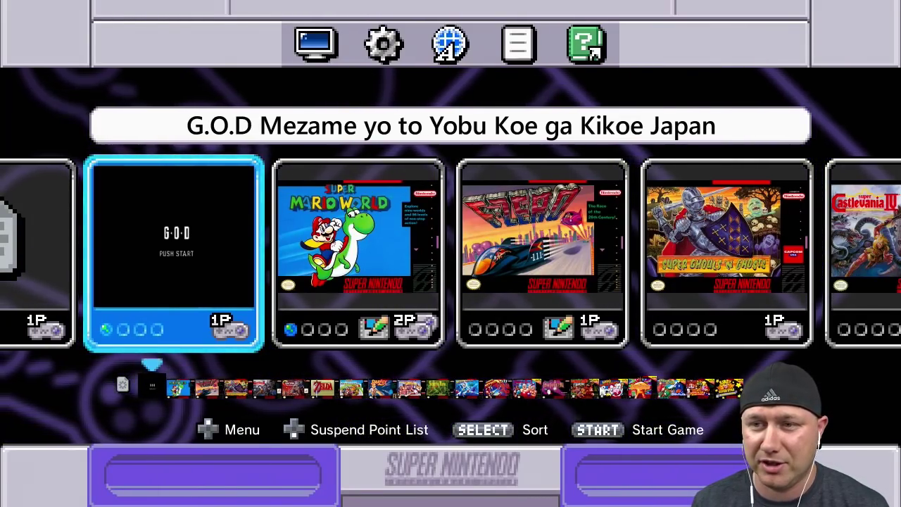
# Hold L+R on the game selection screen to launch the console Options menu
pyautogui.press('Return')
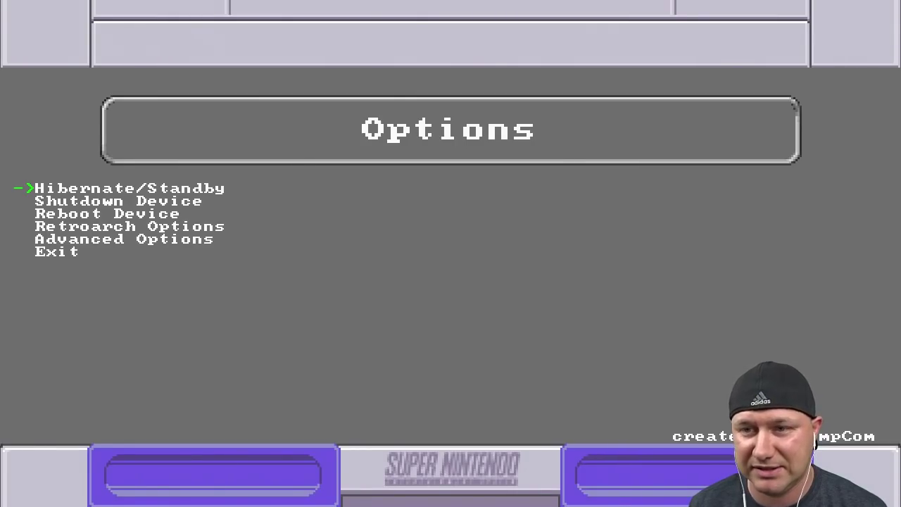
# Select Hibernate/Standby to show the Hibernate, Standby and Cancel choices
pyautogui.press('Return')
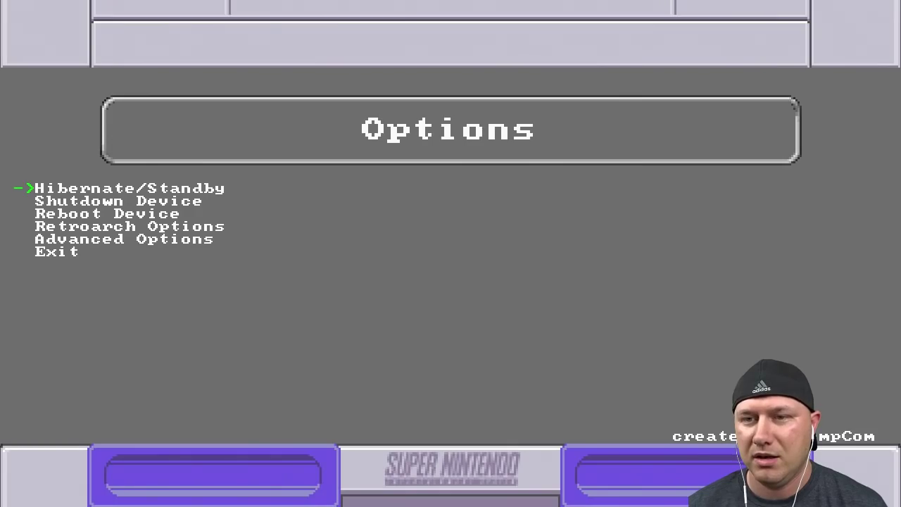
# Cancel the Power Menu and open Retroarch Options from the main list
pyautogui.press('Down')
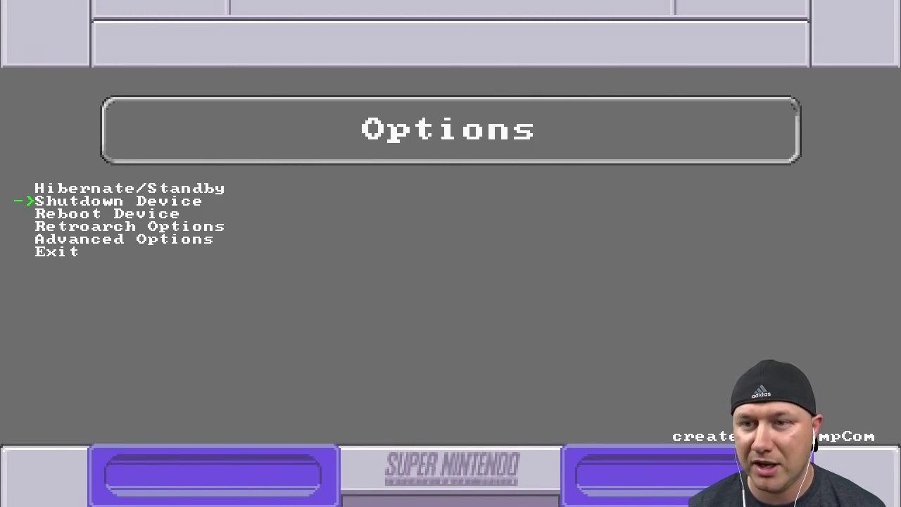
pyautogui.press('Down')
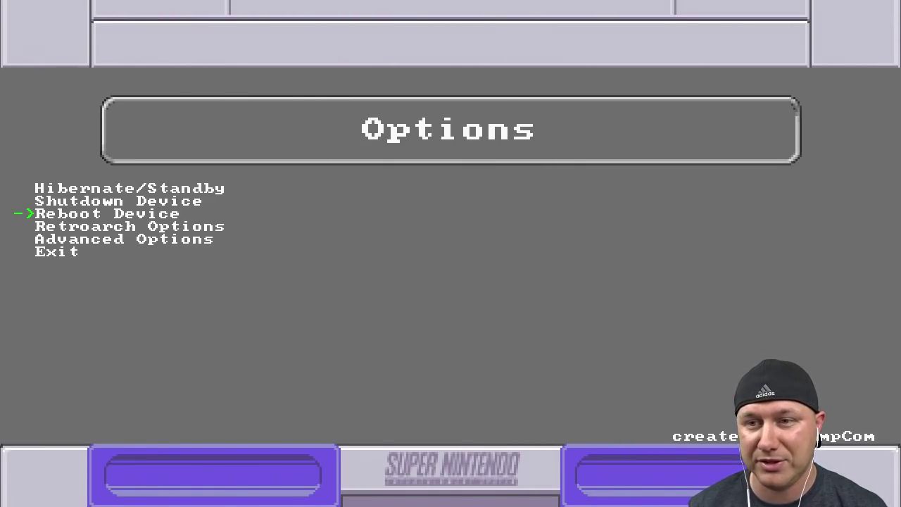
pyautogui.press('Down')
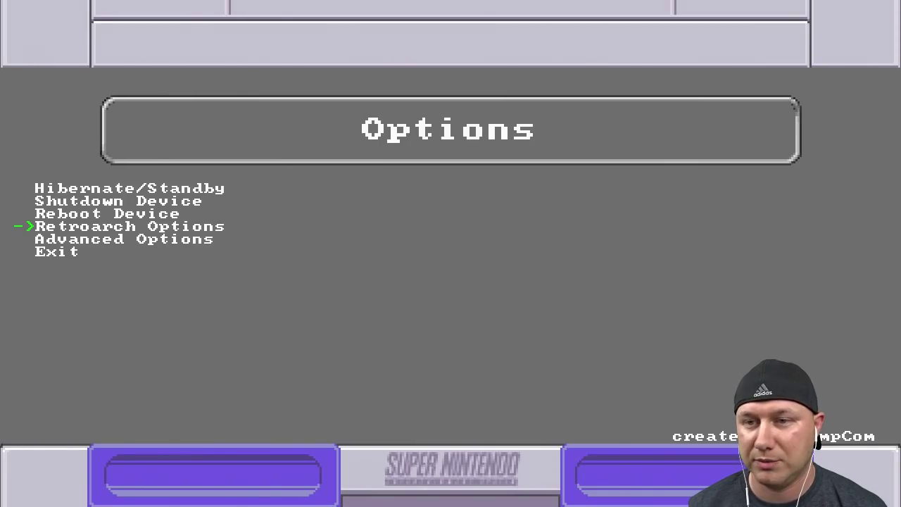
pyautogui.press('Return')
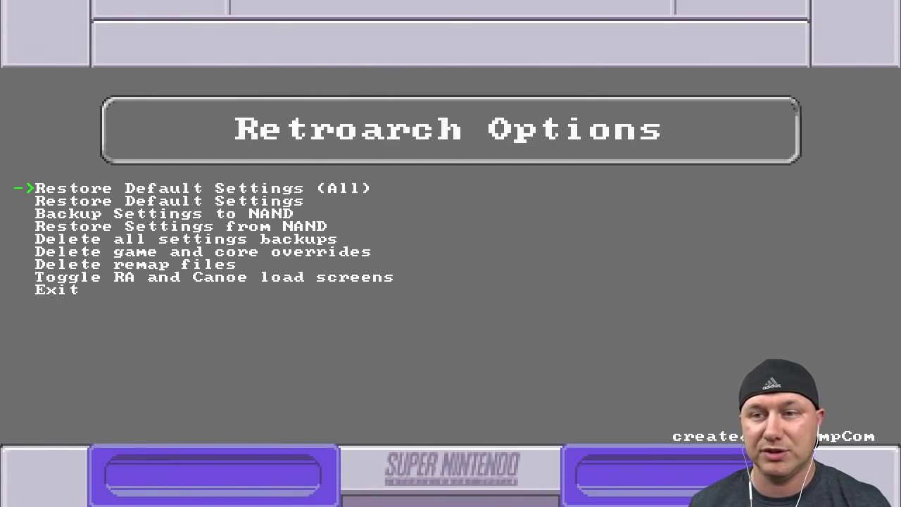
# Browse the Retroarch options past Backup Settings to NAND down to Toggle RA and Canoe load screens
pyautogui.press('Down')
pyautogui.press('Down')
pyautogui.press('Down')
pyautogui.press('Down')
pyautogui.press('Down')
pyautogui.press('Down')
pyautogui.press('Up')
pyautogui.press('Up')
pyautogui.press('Up')
pyautogui.press('Up')
pyautogui.press('Up')
pyautogui.press('Up')
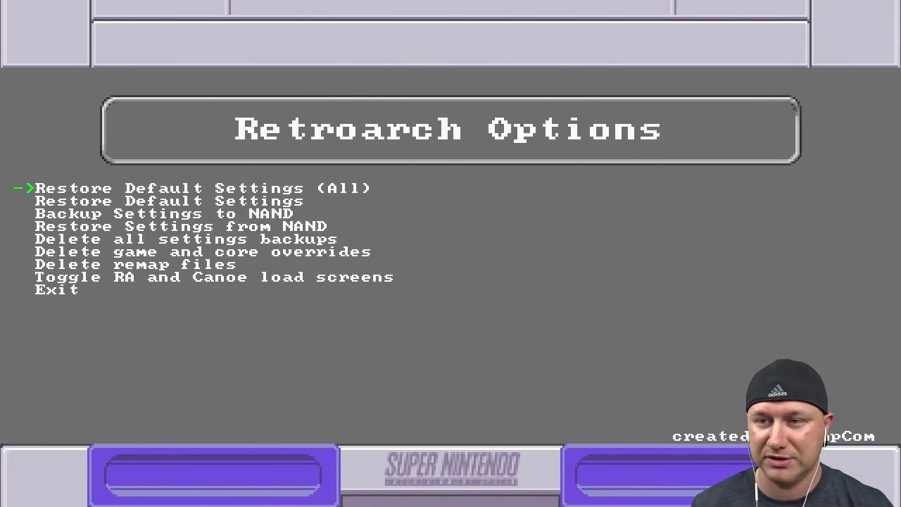
pyautogui.press('Down')
pyautogui.press('Up')
pyautogui.press('Down')
pyautogui.press('Down')
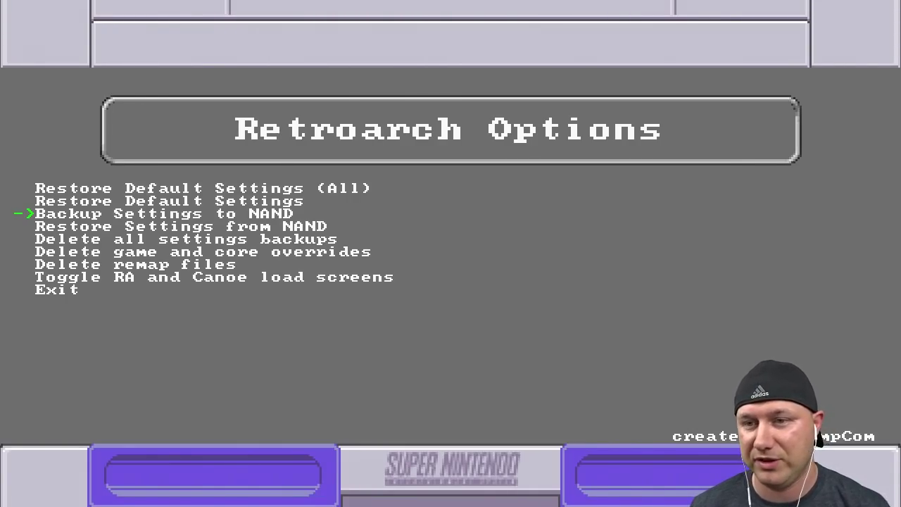
pyautogui.press('Down')
pyautogui.press('Down')
pyautogui.press('Down')
pyautogui.press('Down')
pyautogui.press('Down')
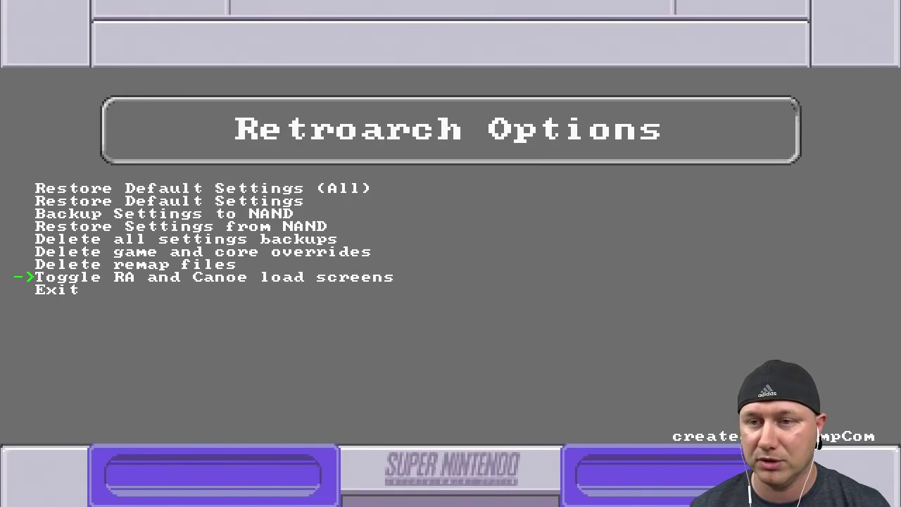
# Toggle the RA and Canoe load screens off and back on, dismissing each result
pyautogui.press('Return')
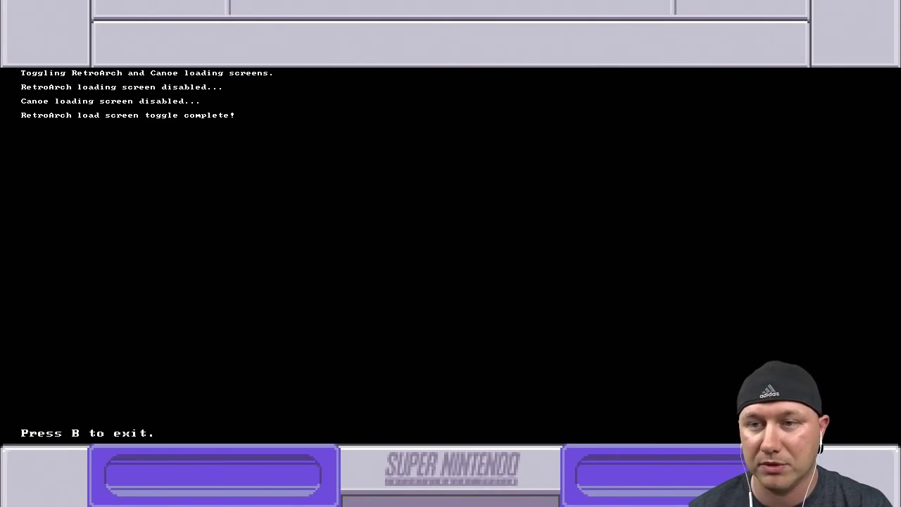
pyautogui.press('Escape')
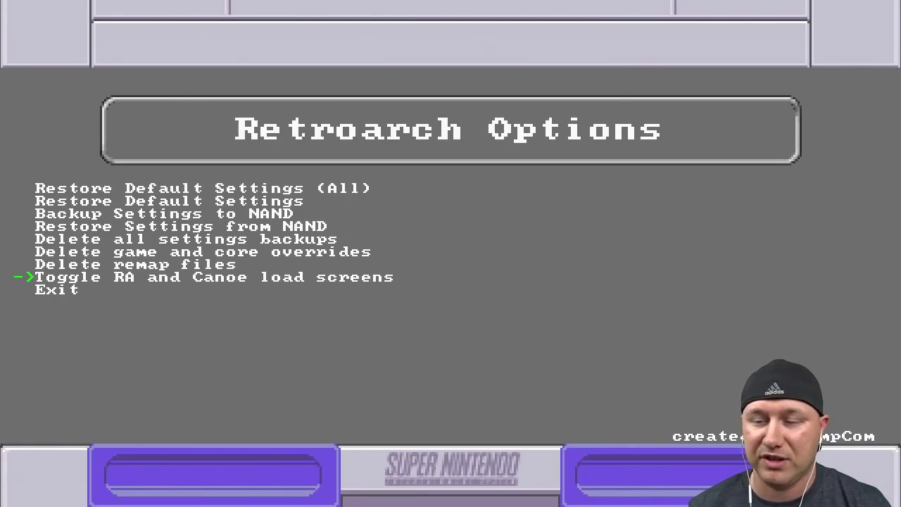
pyautogui.press('Return')
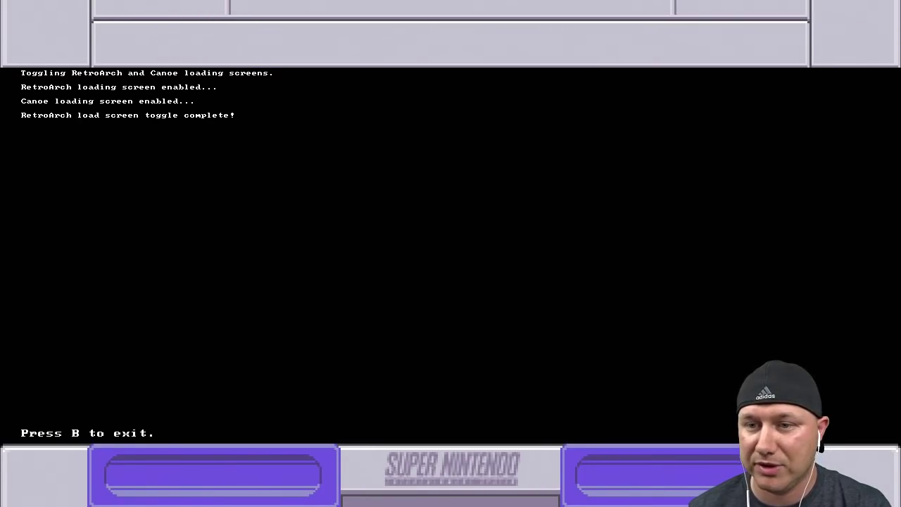
pyautogui.press('Escape')
# Exit Retroarch Options and browse the main Options list down to Advanced Options
pyautogui.press('Down')
pyautogui.press('Return')
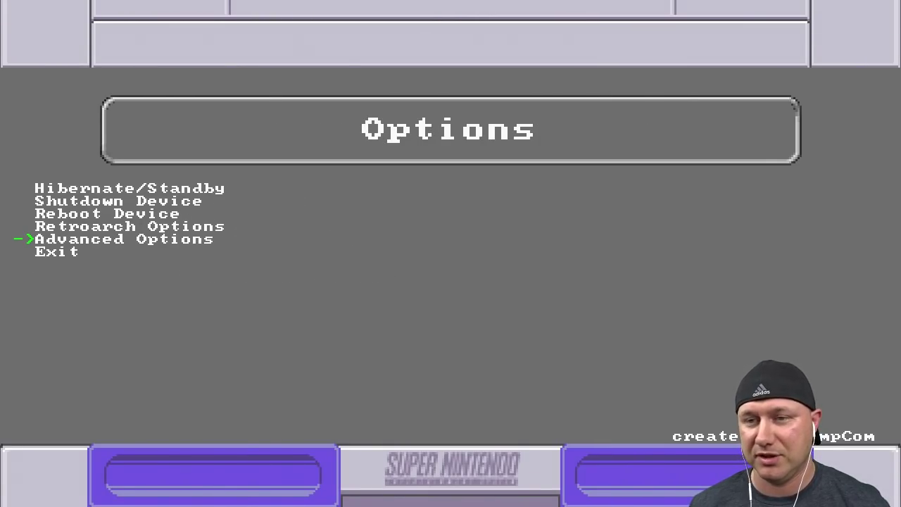
pyautogui.press('Up')
pyautogui.press('Up')
pyautogui.press('Up')
pyautogui.press('Up')
pyautogui.press('Up')
pyautogui.press('Up')
pyautogui.press('Up')
pyautogui.press('Up')
pyautogui.press('Up')
pyautogui.press('Down')
pyautogui.press('Down')
pyautogui.press('Down')
pyautogui.press('Down')
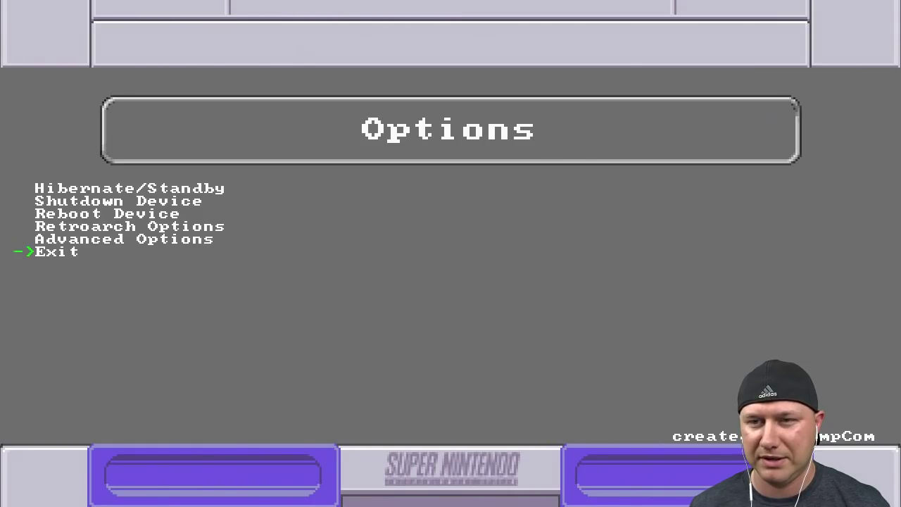
pyautogui.press('Down')
pyautogui.press('Down')
pyautogui.press('Down')
pyautogui.press('Down')
pyautogui.press('Down')
pyautogui.press('Down')
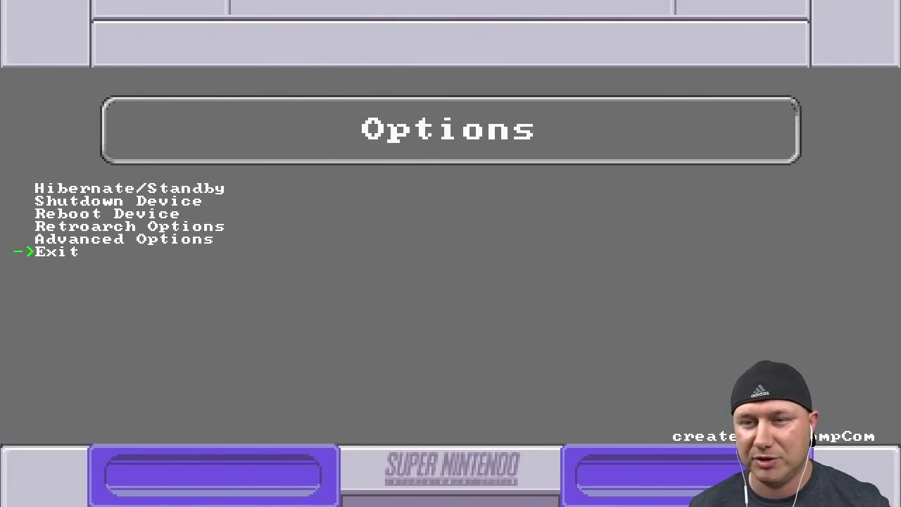
pyautogui.press('Up')
pyautogui.press('Up')
pyautogui.press('Up')
pyautogui.press('Down')
pyautogui.press('Down')
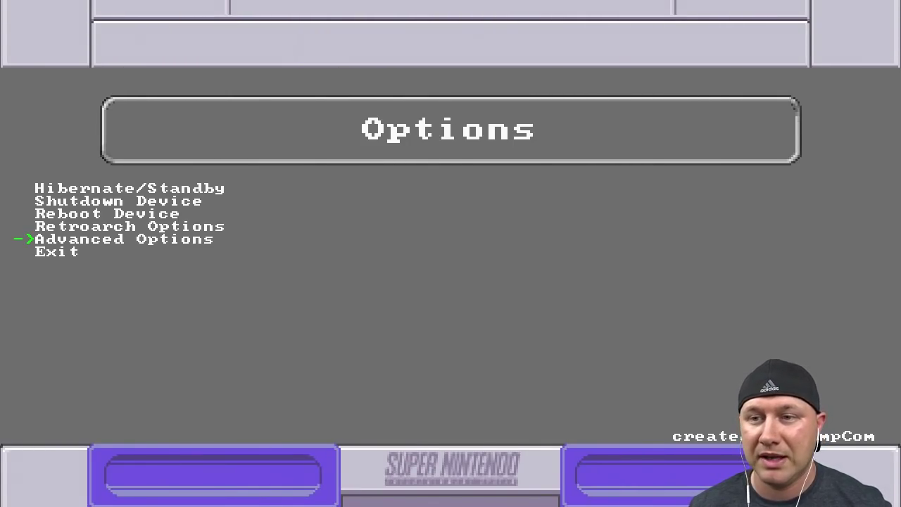
pyautogui.press('Return')
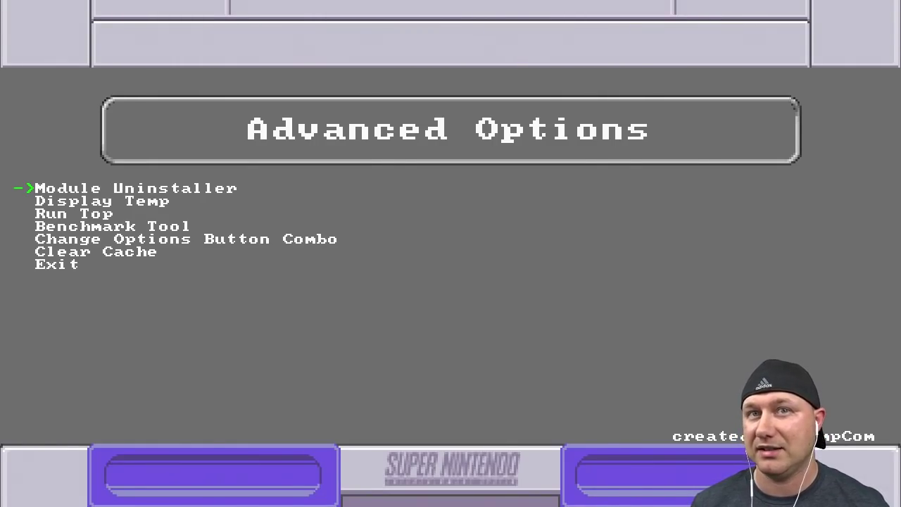
pyautogui.press('Return')
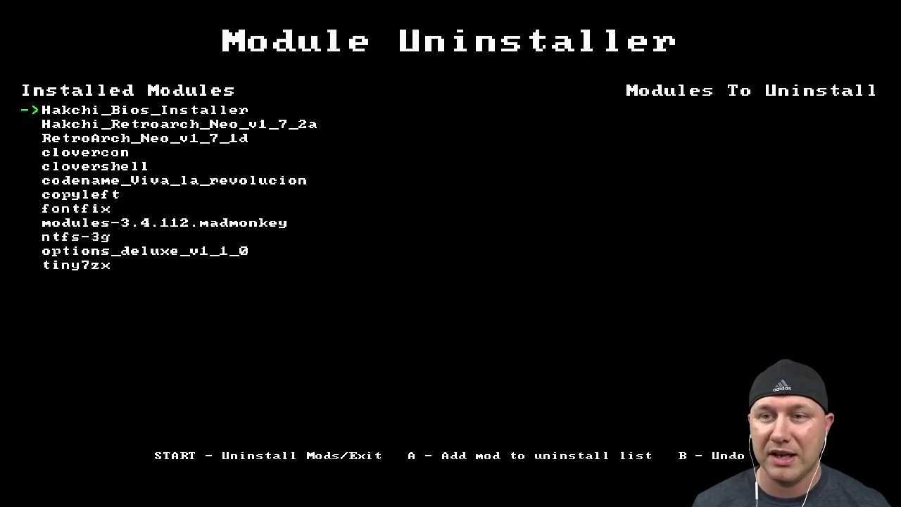
pyautogui.press('Down')
pyautogui.press('Down')
pyautogui.press('Down')
pyautogui.press('Down')
pyautogui.press('Down')
pyautogui.press('Down')
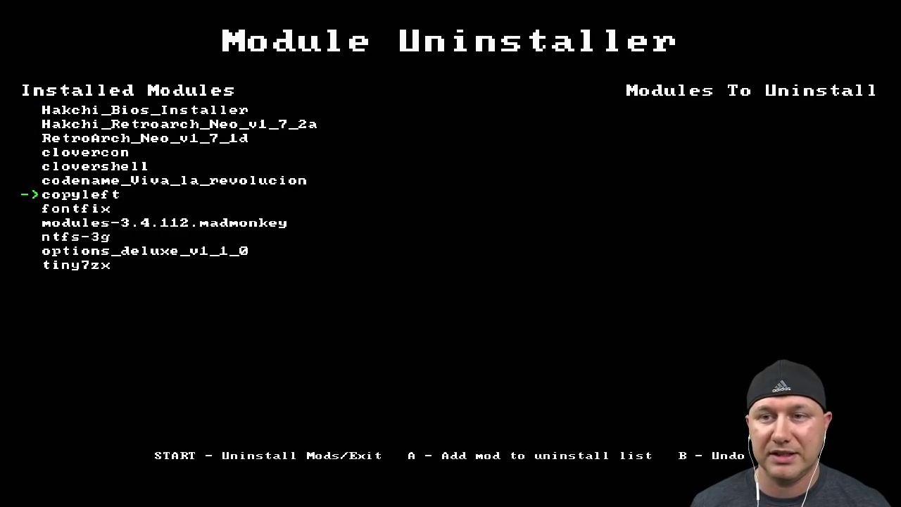
pyautogui.press('Down')
pyautogui.press('Up')
pyautogui.press('Up')
pyautogui.press('Up')
pyautogui.press('Up')
pyautogui.press('Up')
pyautogui.press('Up')
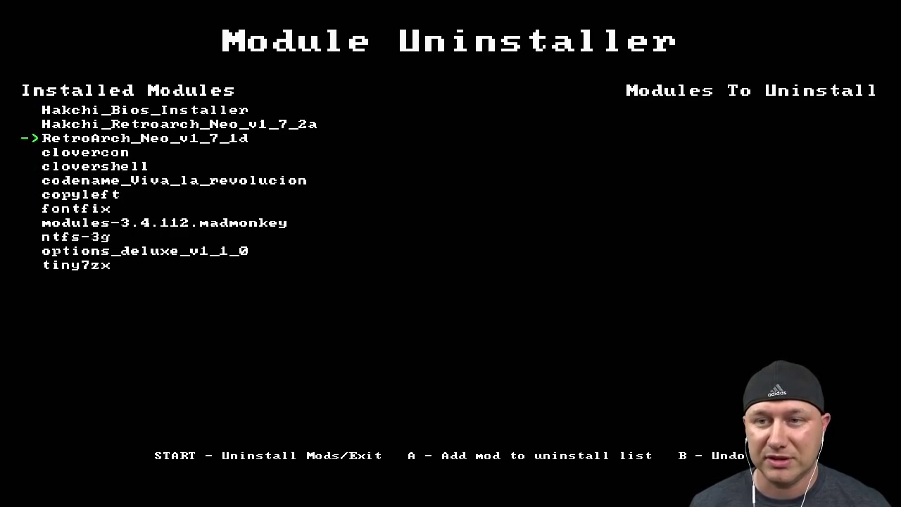
pyautogui.press('Down')
pyautogui.press('Down')
pyautogui.press('Down')
pyautogui.press('Down')
pyautogui.press('Down')
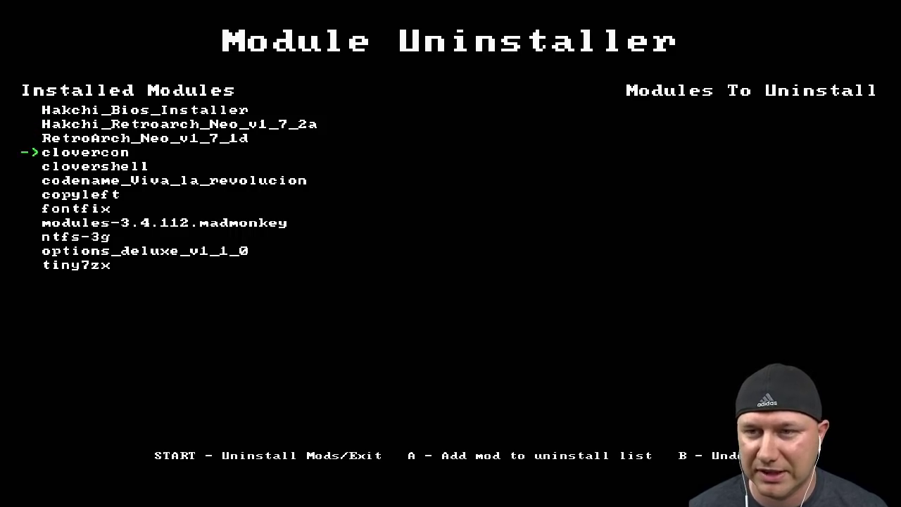
pyautogui.press('Down')
pyautogui.press('Down')
pyautogui.press('Down')
pyautogui.press('Down')
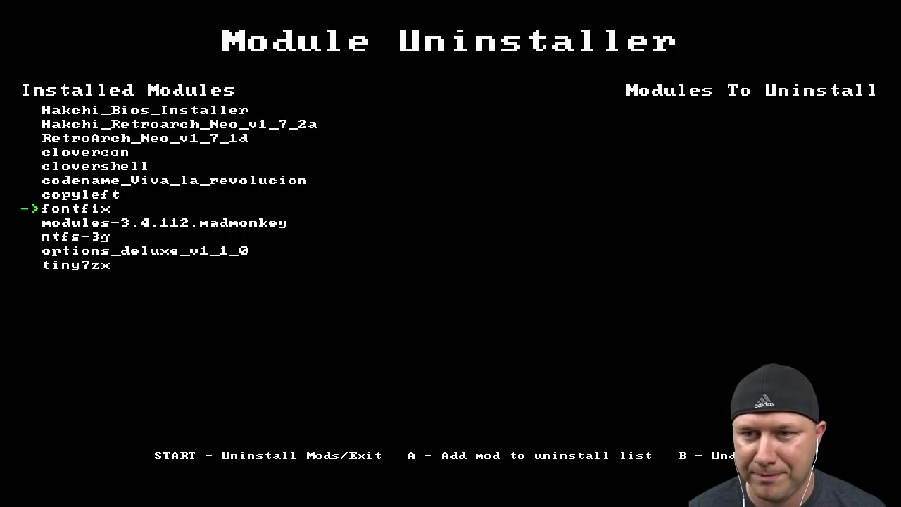
pyautogui.press('Up')
pyautogui.press('Up')
pyautogui.press('Up')
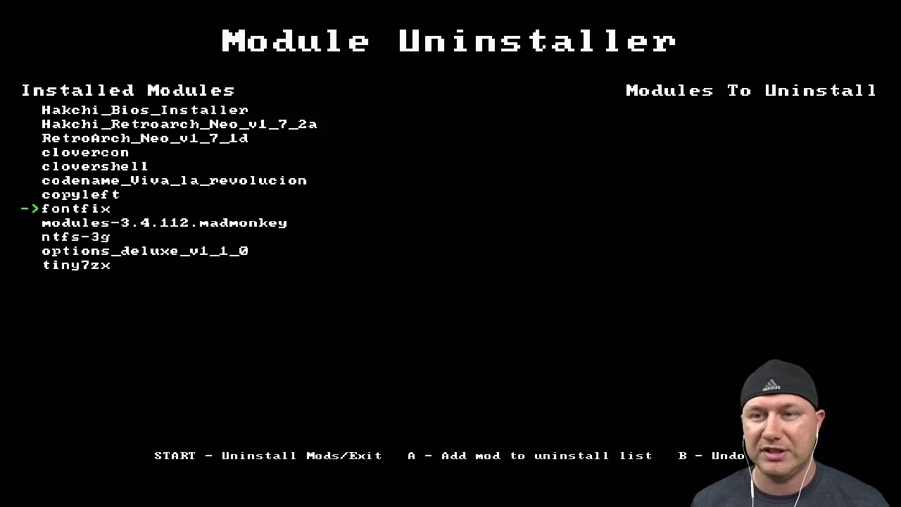
pyautogui.press('a')
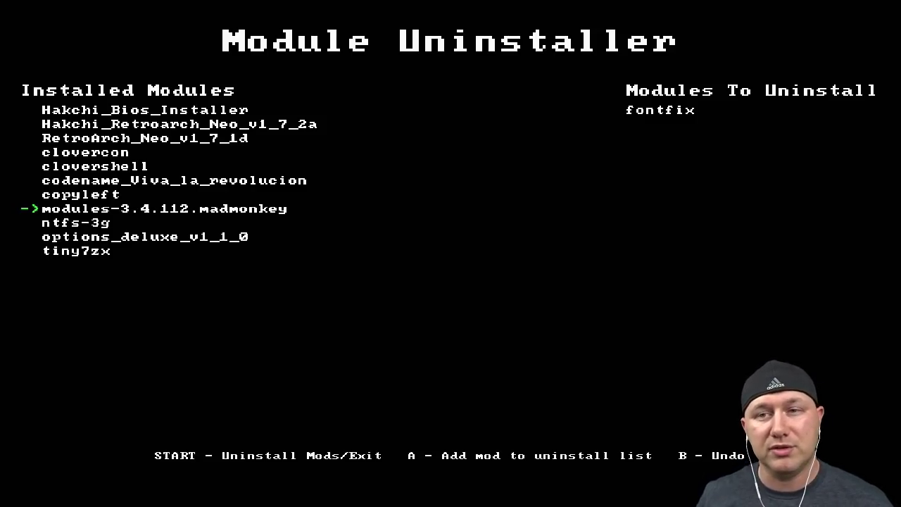
pyautogui.press('Up')
pyautogui.press('a')
pyautogui.press('Up')
pyautogui.press('a')
pyautogui.press('Up')
pyautogui.press('a')
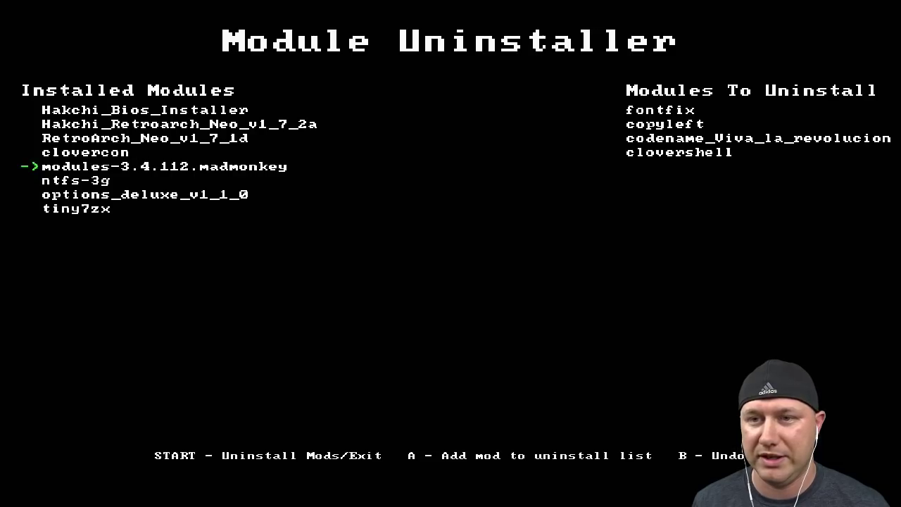
pyautogui.press('Up')
pyautogui.press('a')
pyautogui.press('Up')
pyautogui.press('a')
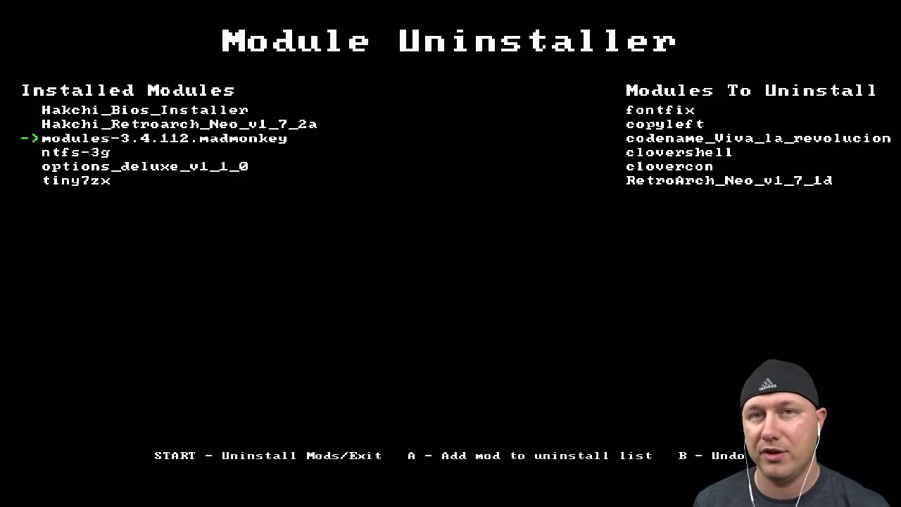
pyautogui.press('b')
pyautogui.press('b')
pyautogui.press('b')
pyautogui.press('b')
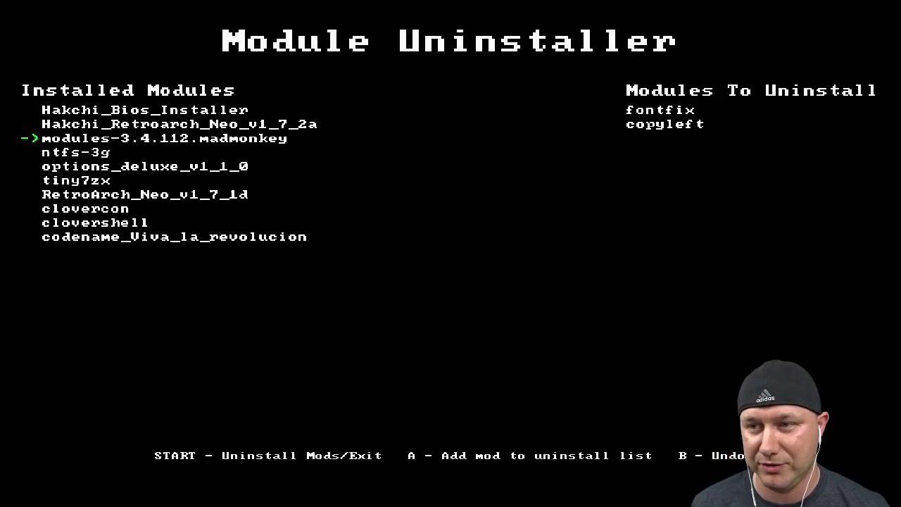
pyautogui.press('b')
pyautogui.press('b')
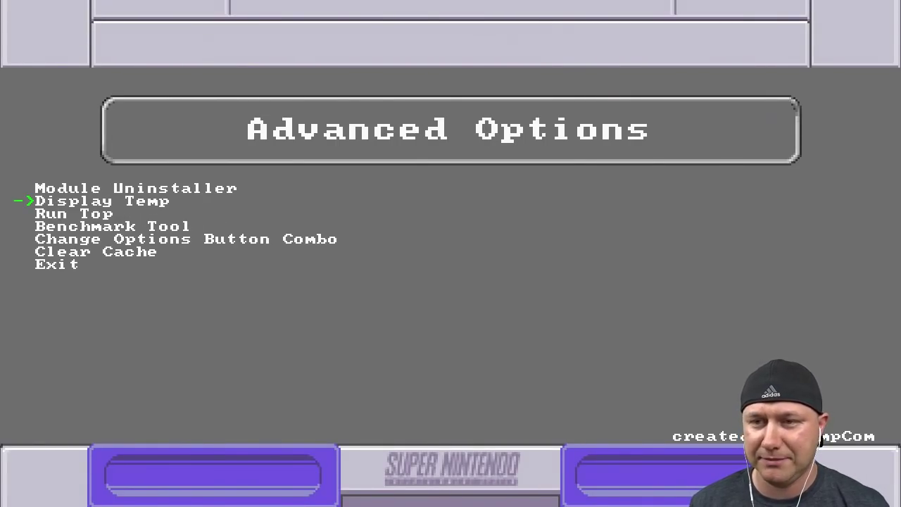
pyautogui.press('a')
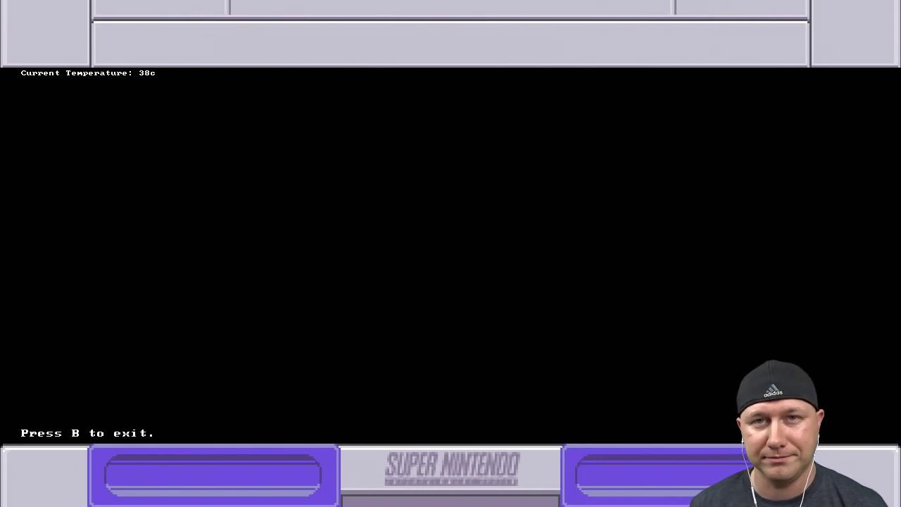
pyautogui.press('b')
pyautogui.press('Down')
pyautogui.press('a')
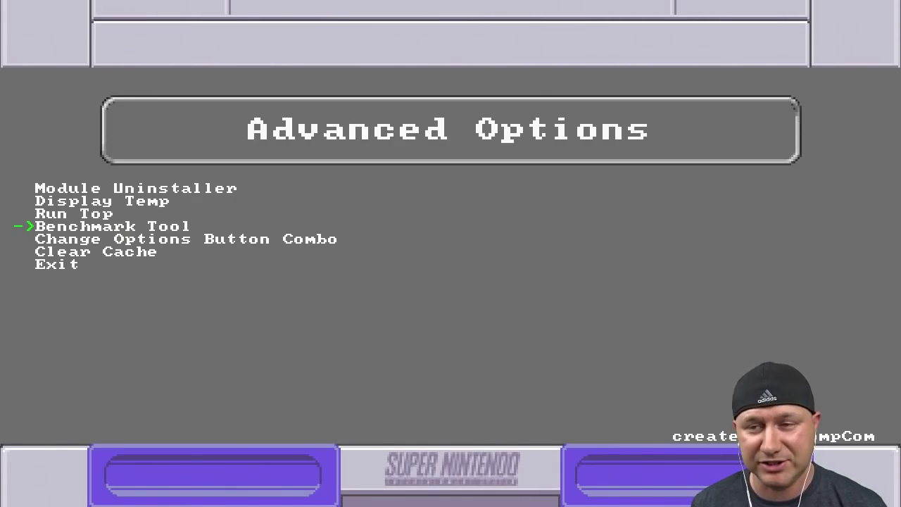
pyautogui.press('Return')
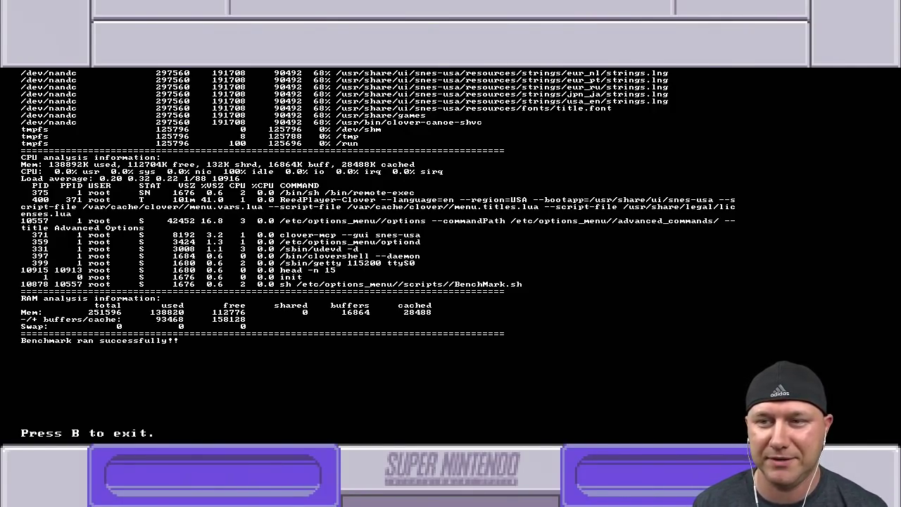
pyautogui.press('b')
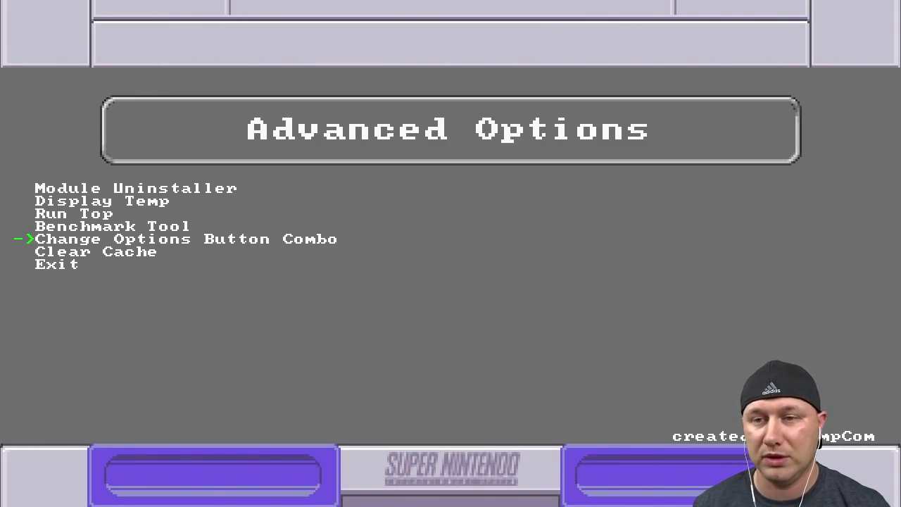
# Replace the options button combo with X B DOWN, confirm it, and leave the setup screen
pyautogui.press('Return')
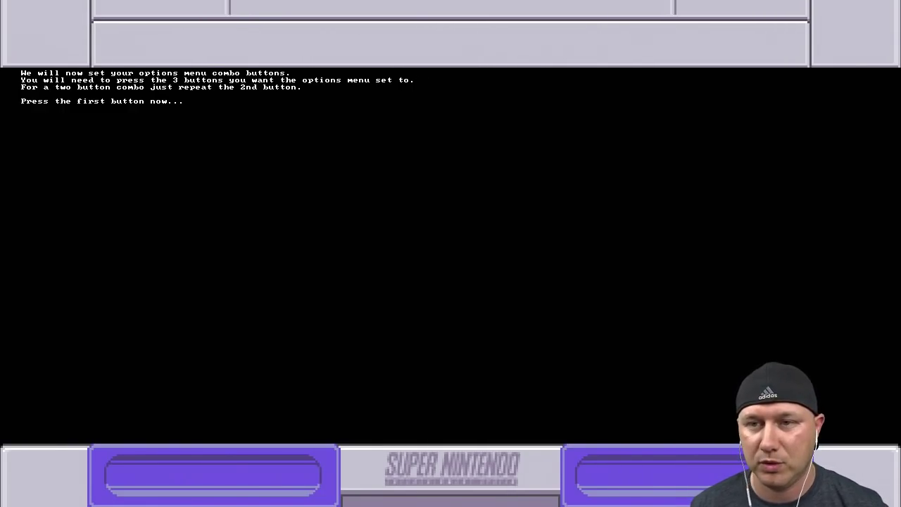
pyautogui.press('l')
pyautogui.press('r')
pyautogui.press('r')
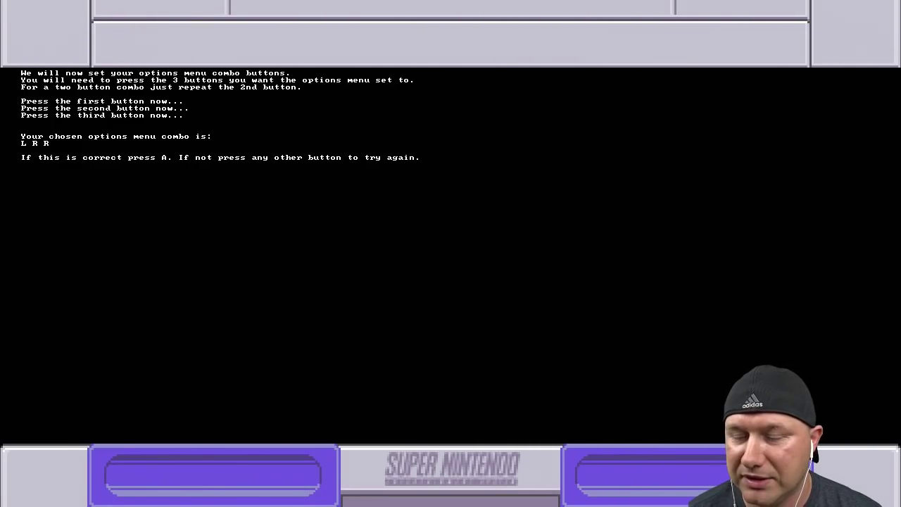
pyautogui.press('b')
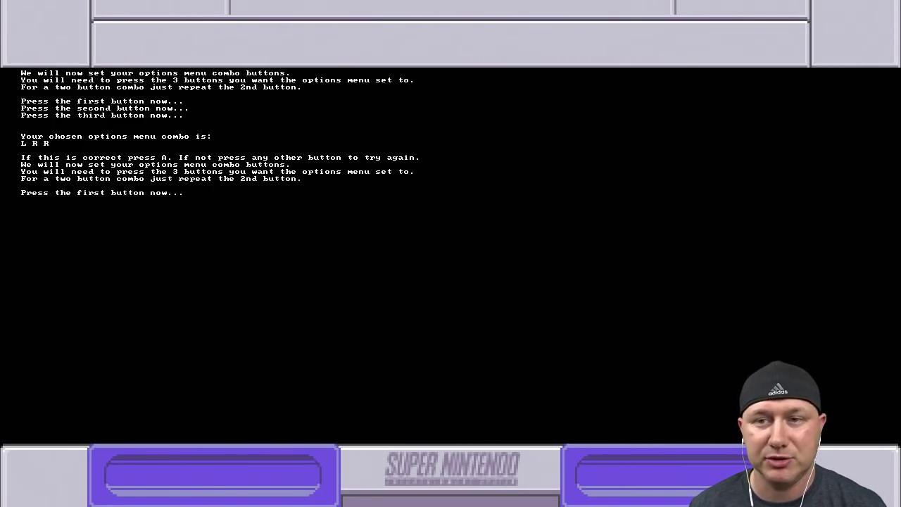
pyautogui.press('x')
pyautogui.press('b')
pyautogui.press('Down')
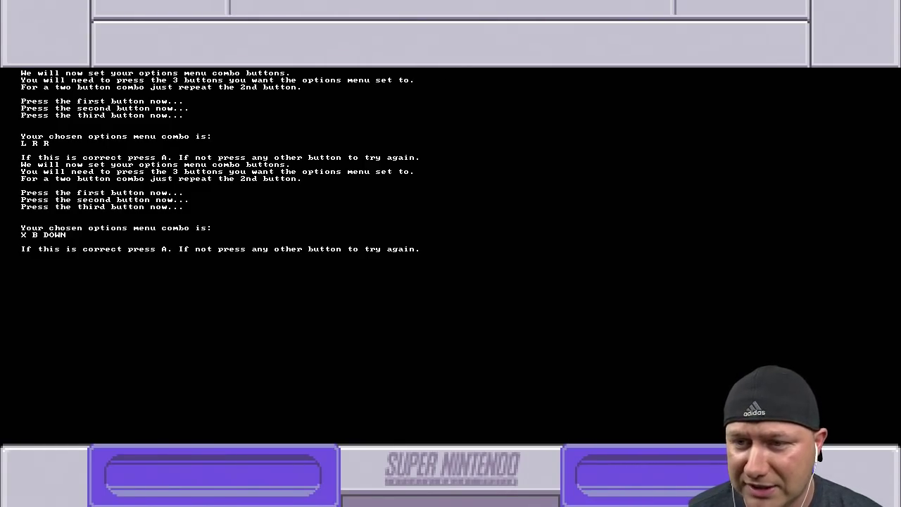
pyautogui.press('a')
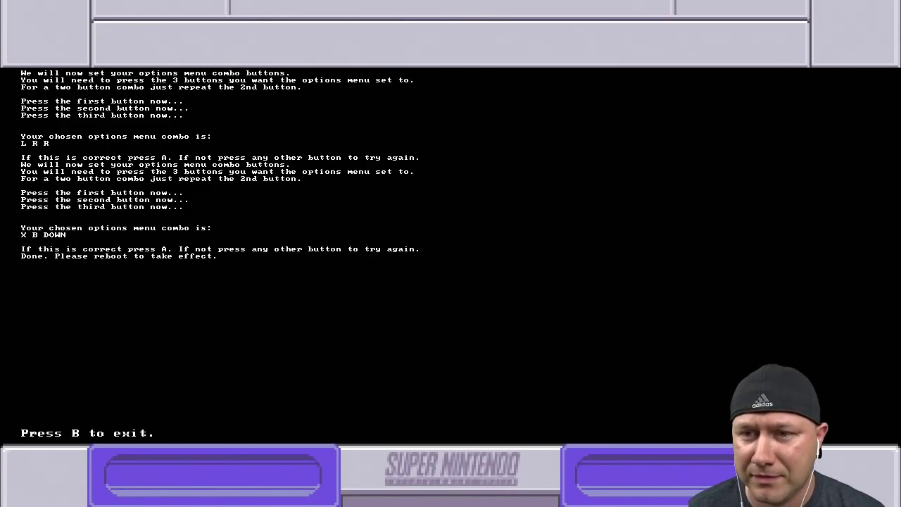
pyautogui.press('b')
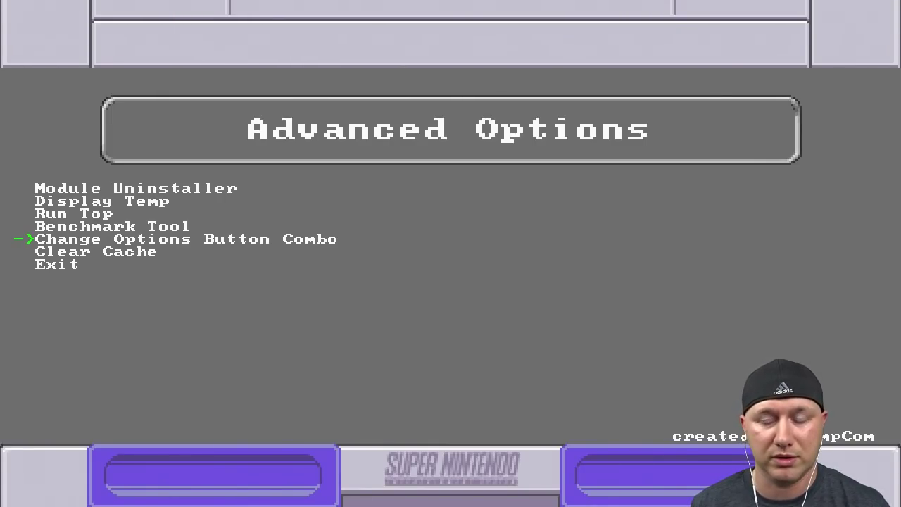
# Move down to the Clear Cache entry in Advanced Options
pyautogui.press('Down')
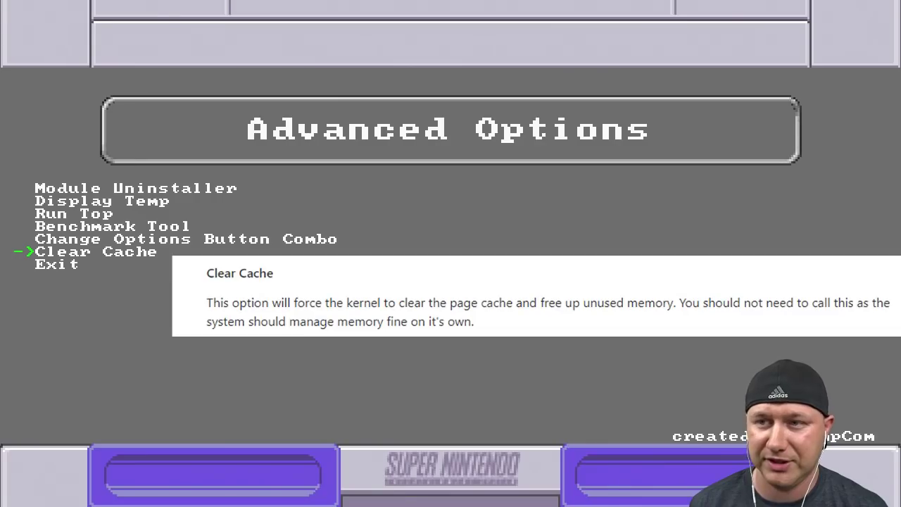